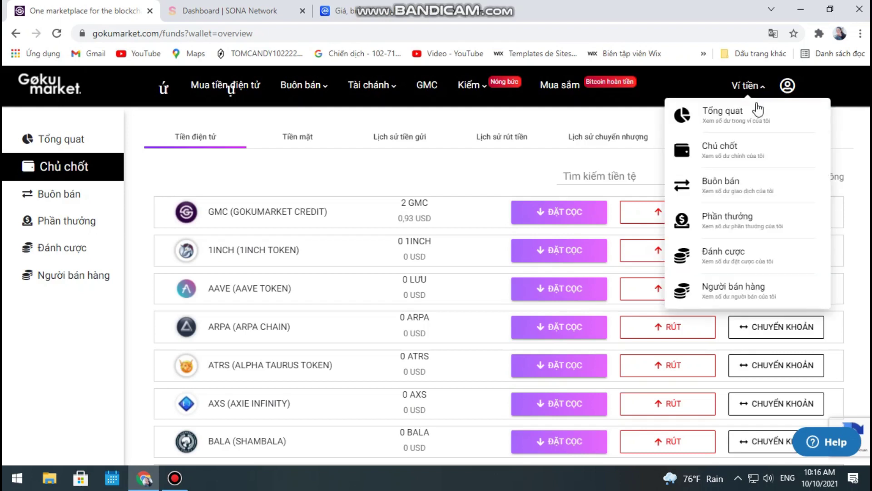
Open the account settings from the KYC status and view the full KYC verification page
mouse_move(787, 86)
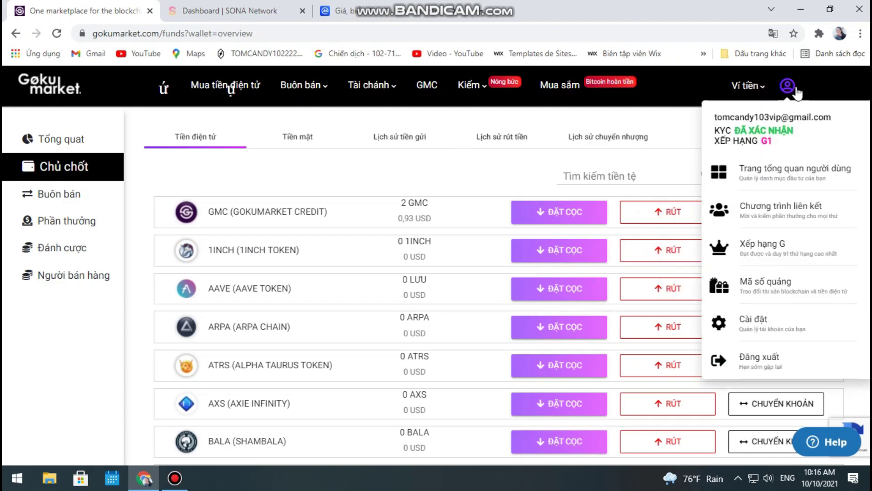
left_click(769, 134)
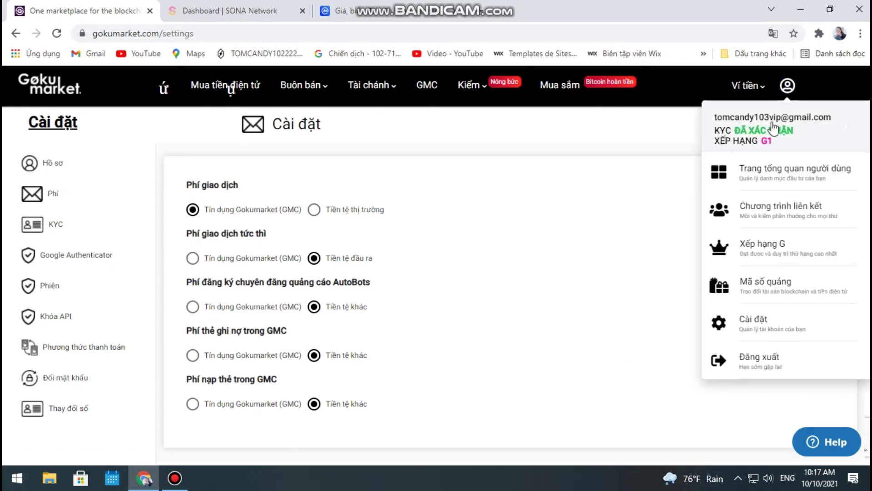
left_click(60, 227)
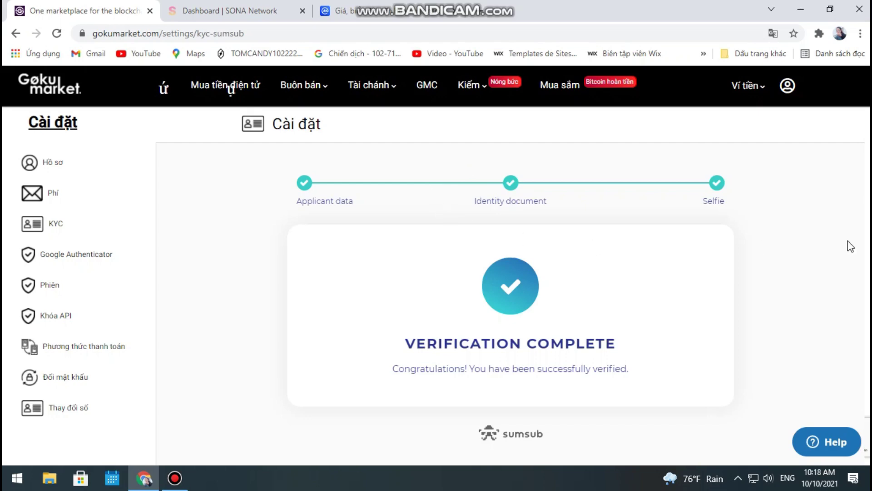
scroll(849, 245, "down", 4)
scroll(849, 246, "up", 4)
Check the SONA Network dashboard and return to the GokuMarket KYC page
left_click(205, 8)
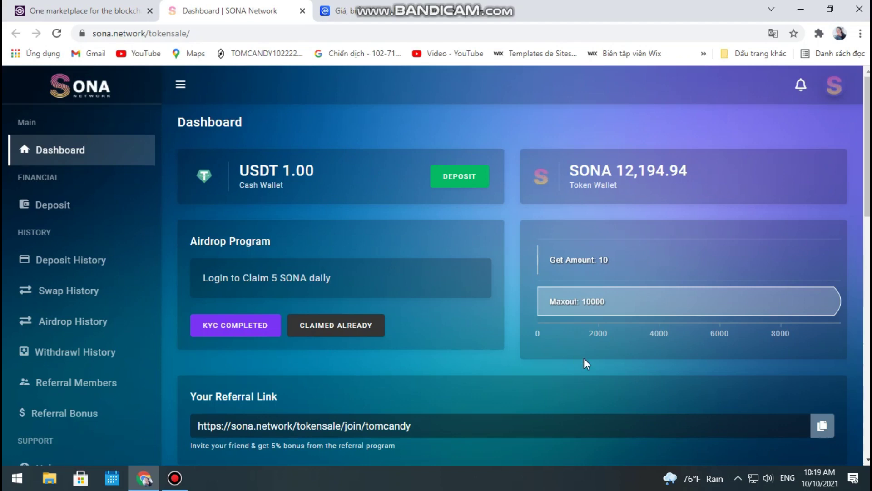
left_click(75, 9)
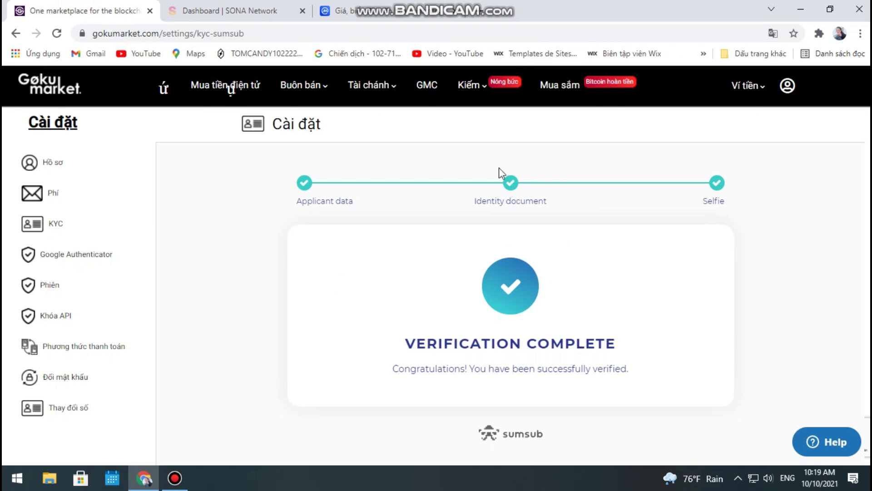
left_click(254, 10)
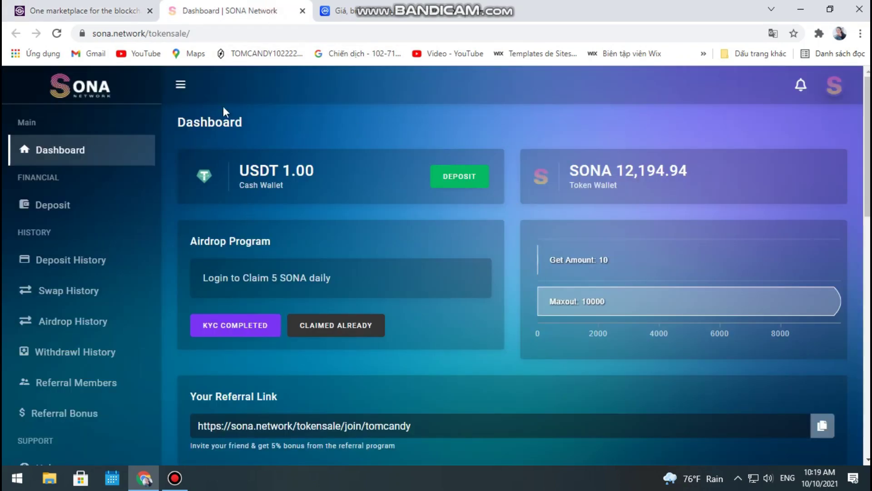
left_click(63, 9)
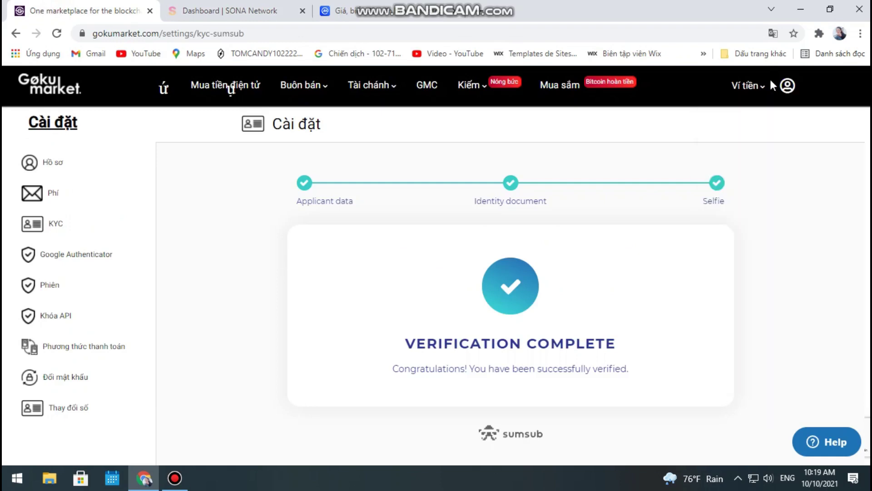
Open the wallet overview (Tổng quat) and look through the cryptocurrency list of the main wallet (Chủ chốt)
mouse_move(749, 98)
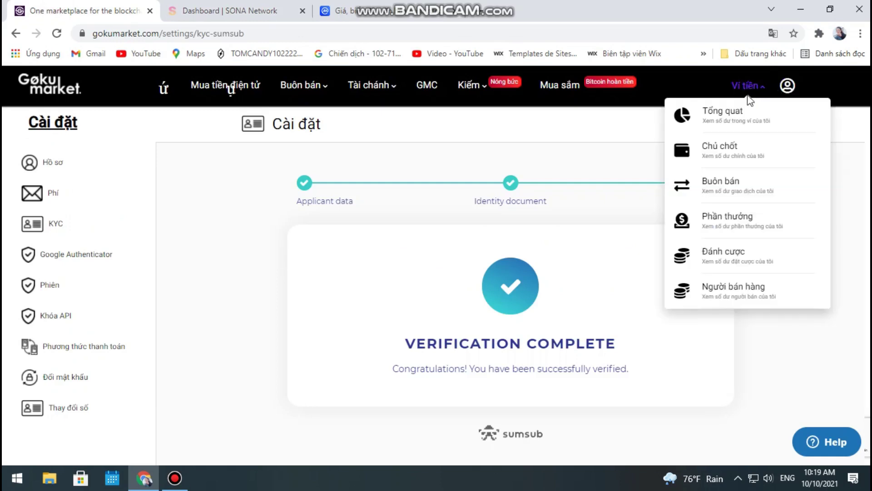
left_click(736, 116)
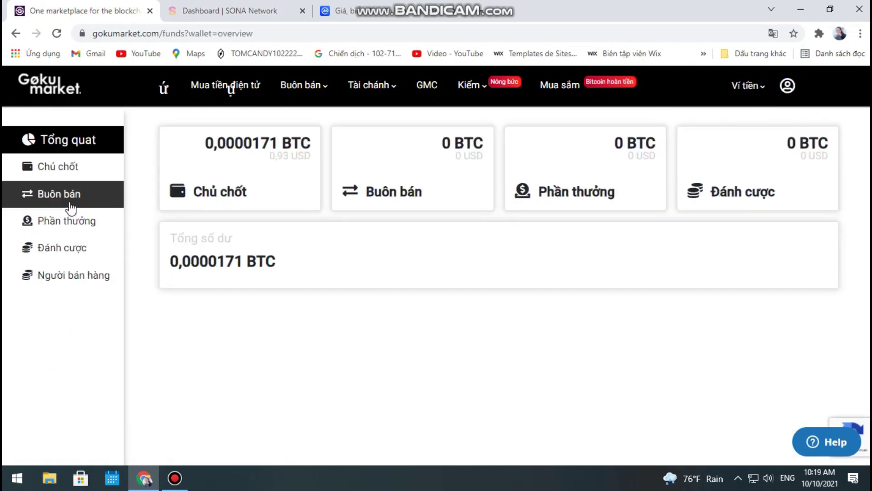
left_click(69, 167)
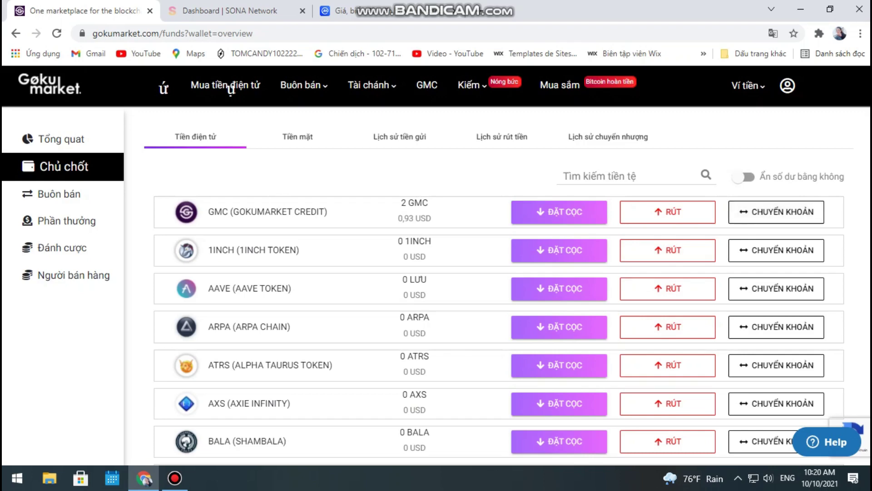
scroll(868, 203, "down", 3)
scroll(868, 202, "up", 3)
Switch to Telegram, open the Games Crypto group and look through its recent messages
mouse_move(179, 483)
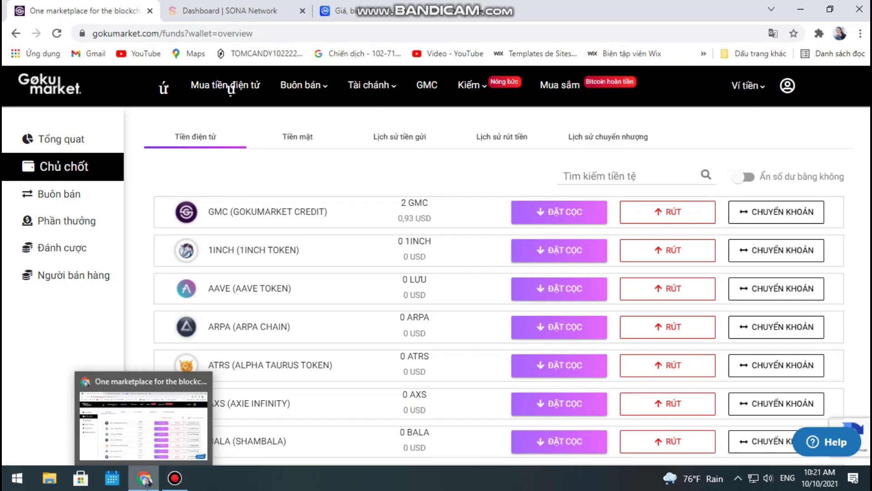
left_click(145, 486)
double_click(122, 22)
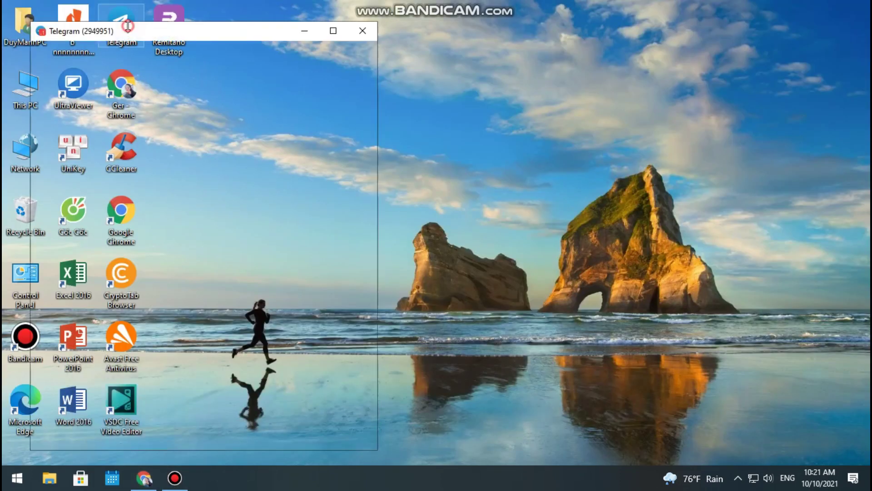
left_click(163, 248)
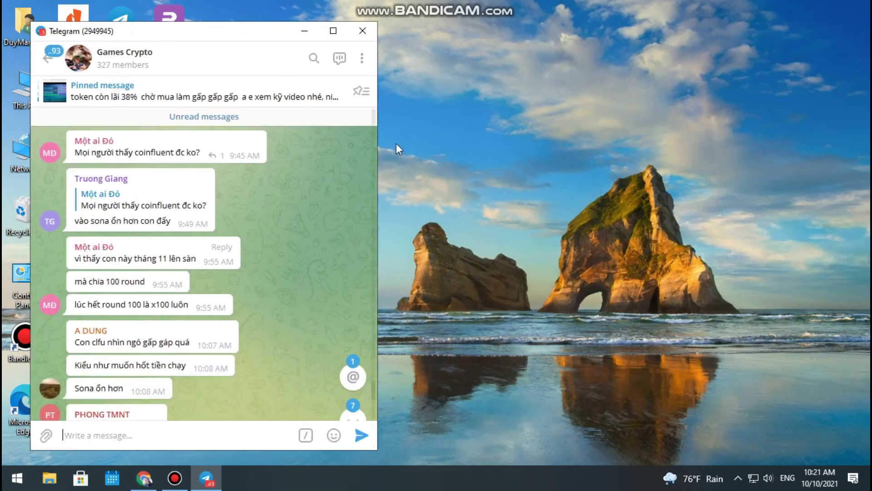
scroll(260, 239, "up", 5)
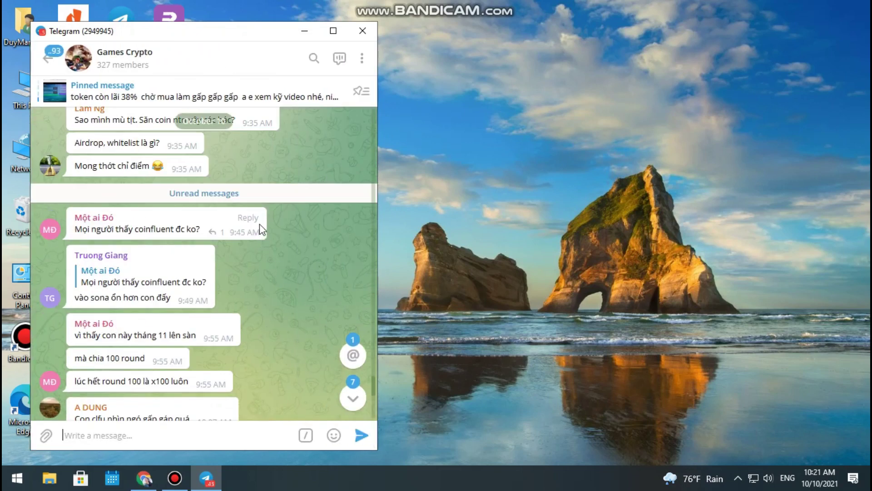
scroll(263, 259, "down", 15)
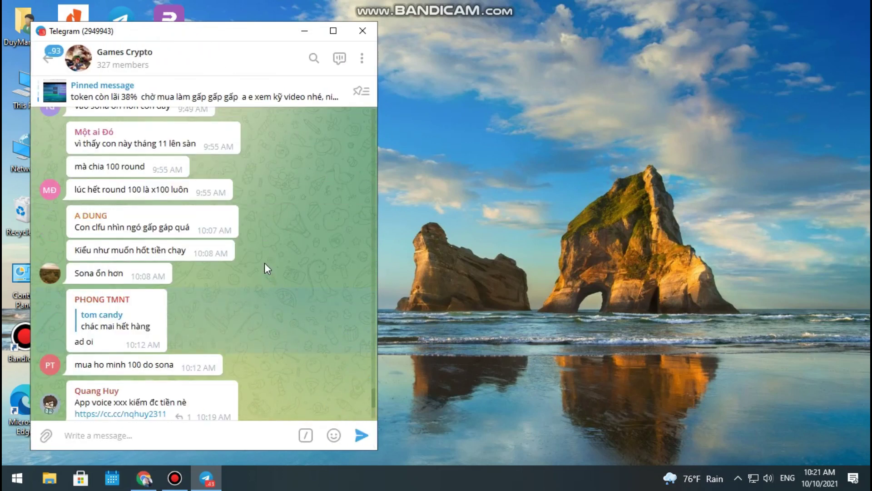
scroll(271, 272, "up", 8)
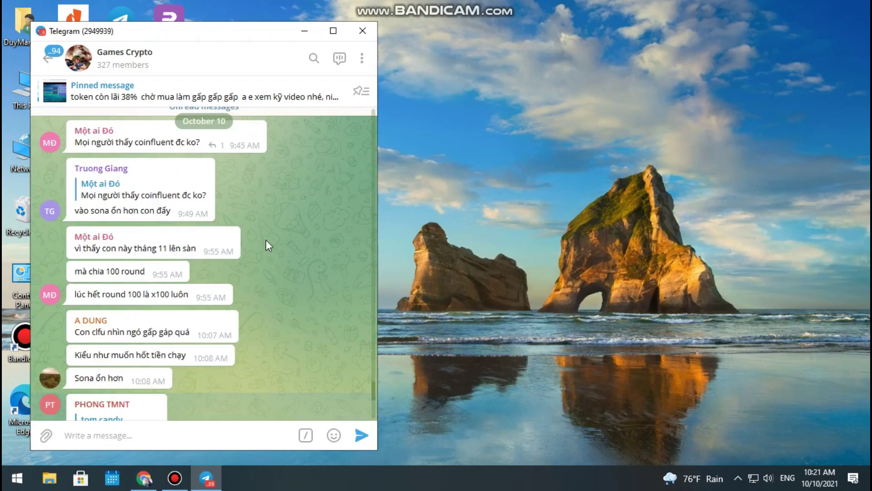
scroll(267, 234, "up", 15)
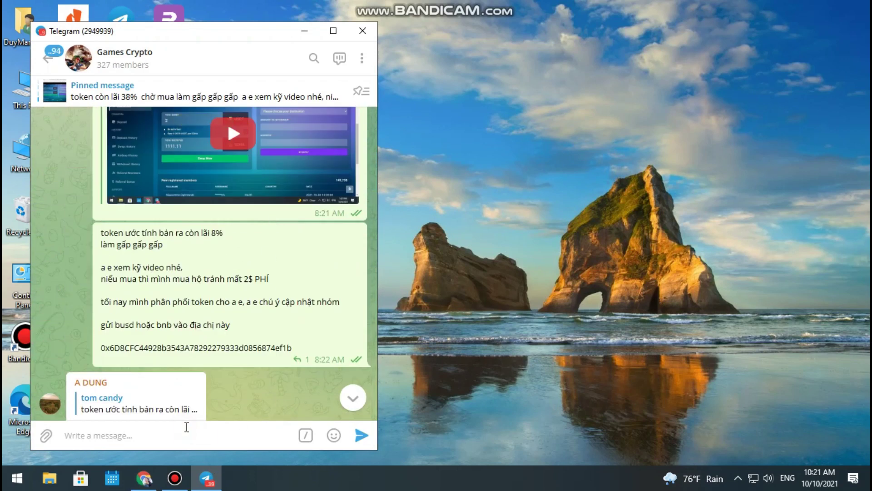
Start a message in the Games Crypto group with an @ mention of a member chosen from the suggestions
type("@")
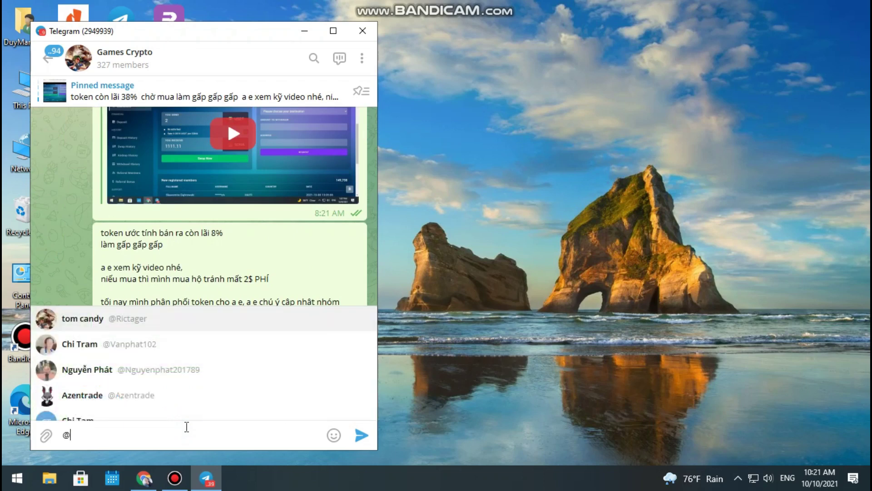
scroll(210, 412, "down", 2)
scroll(211, 409, "up", 2)
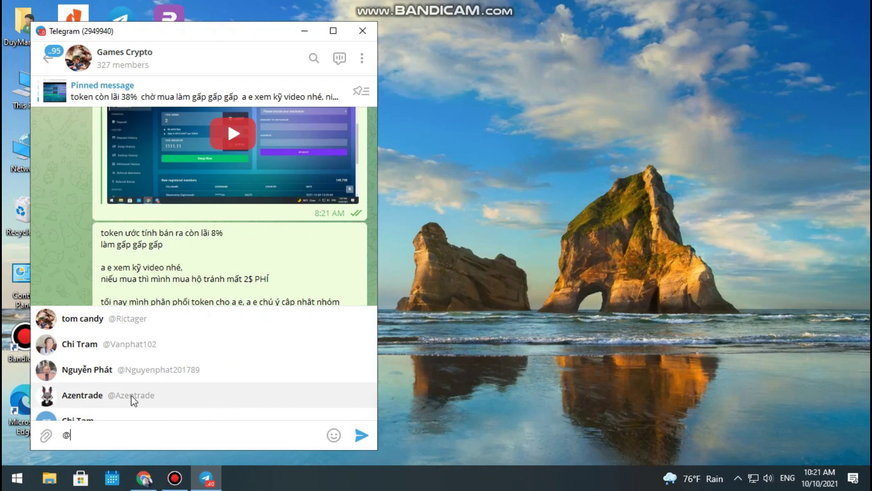
scroll(119, 391, "down", 2)
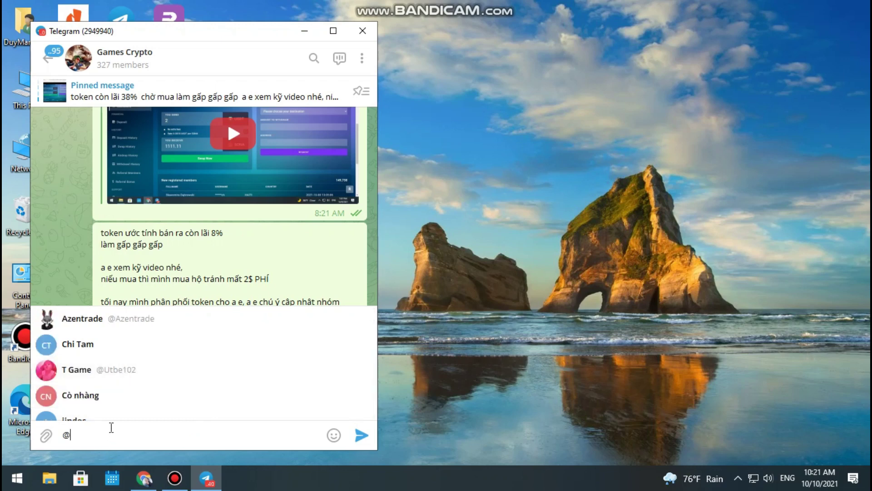
scroll(195, 390, "down", 3)
left_click(207, 397)
Read the group's token sale messages and the pinned message about buying tokens with its YouTube video link
scroll(200, 366, "down", 3)
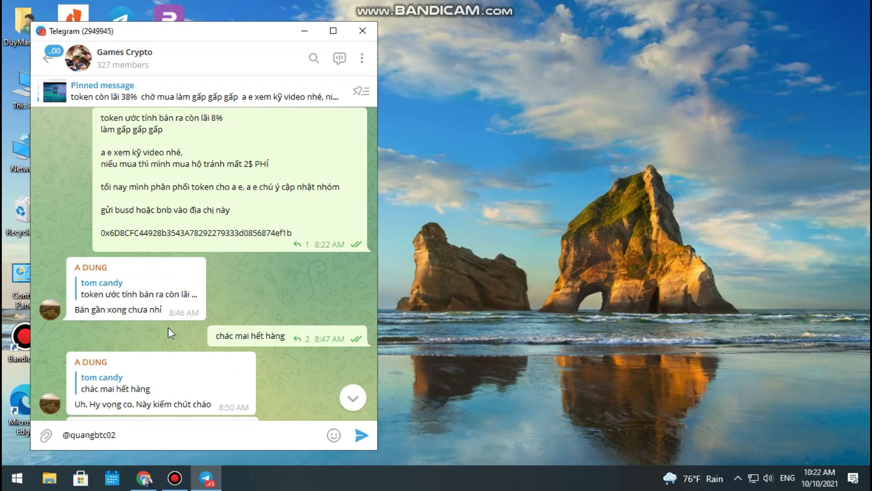
scroll(131, 365, "down", 3)
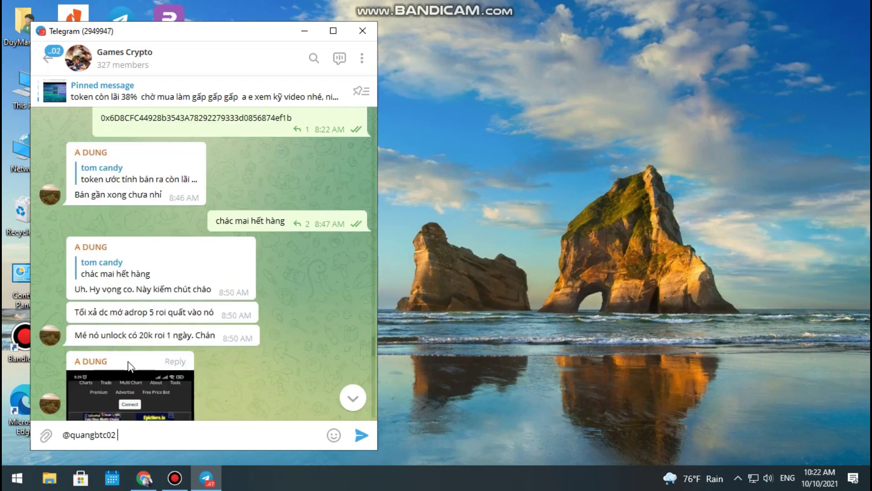
scroll(129, 361, "up", 3)
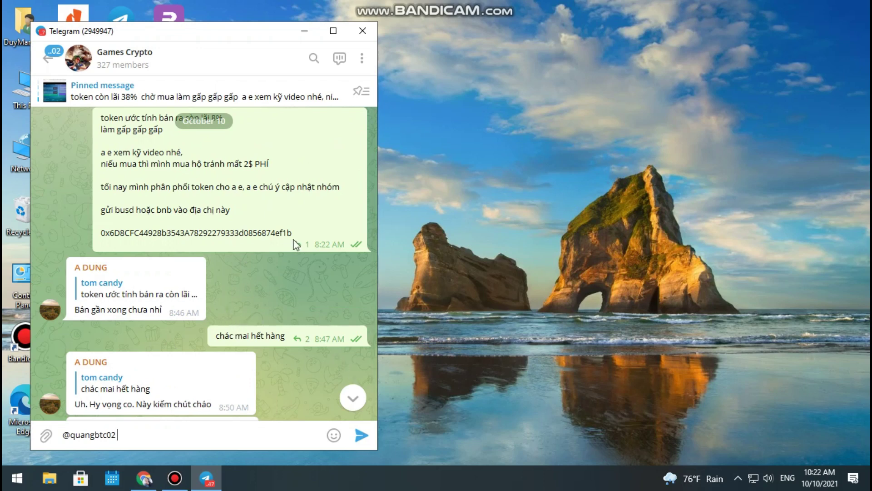
left_click(117, 94)
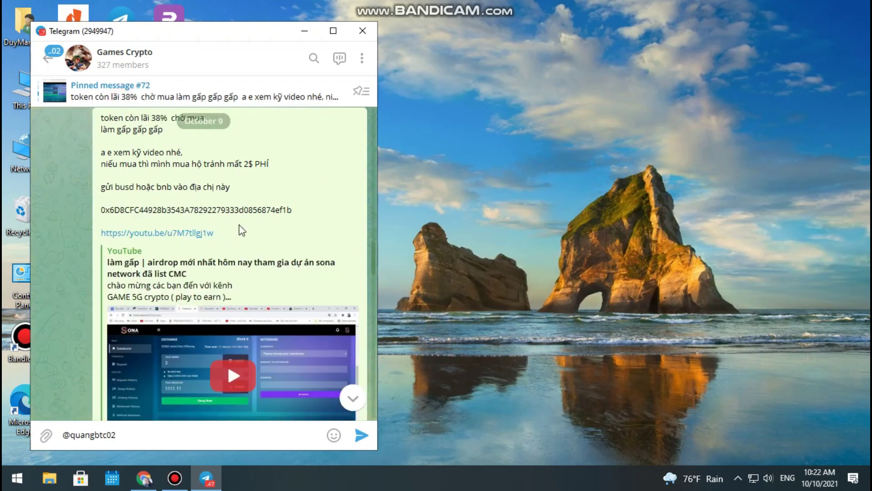
scroll(241, 230, "down", 1)
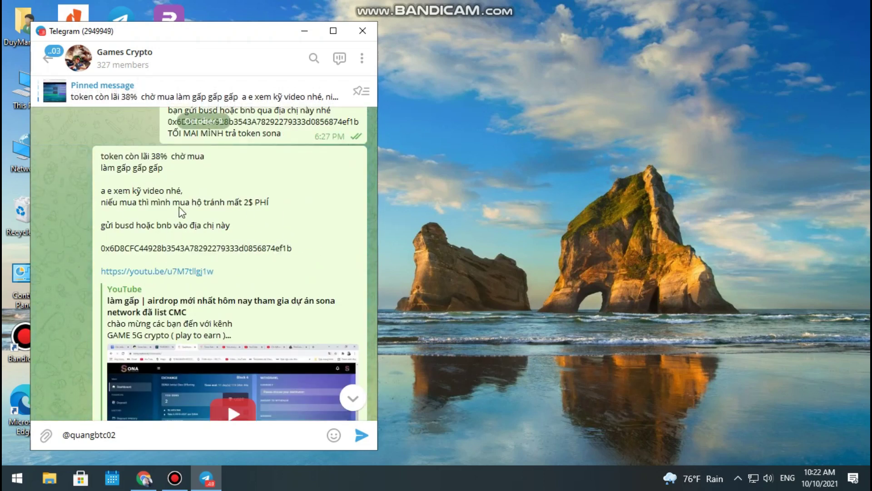
scroll(212, 254, "down", 2)
scroll(211, 255, "up", 2)
scroll(304, 285, "down", 2)
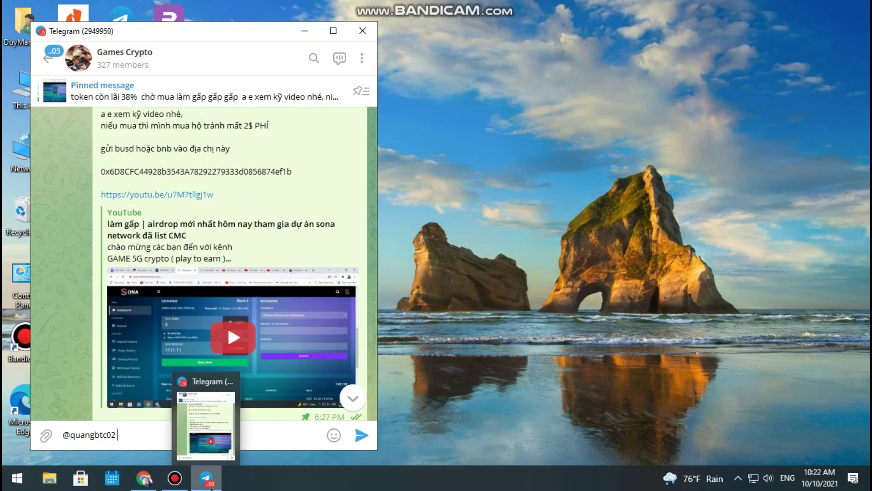
Minimize Telegram and switch back to the GokuMarket main wallet page in Chrome
left_click(211, 486)
left_click(144, 478)
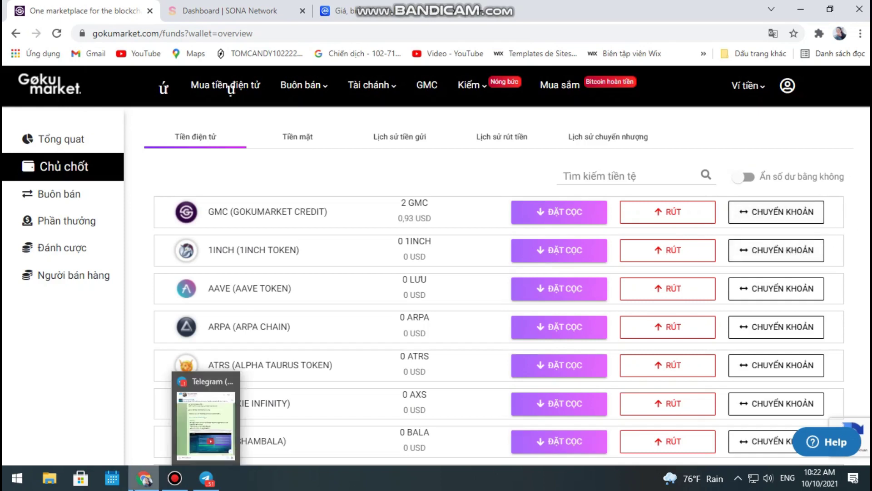
left_click(174, 478)
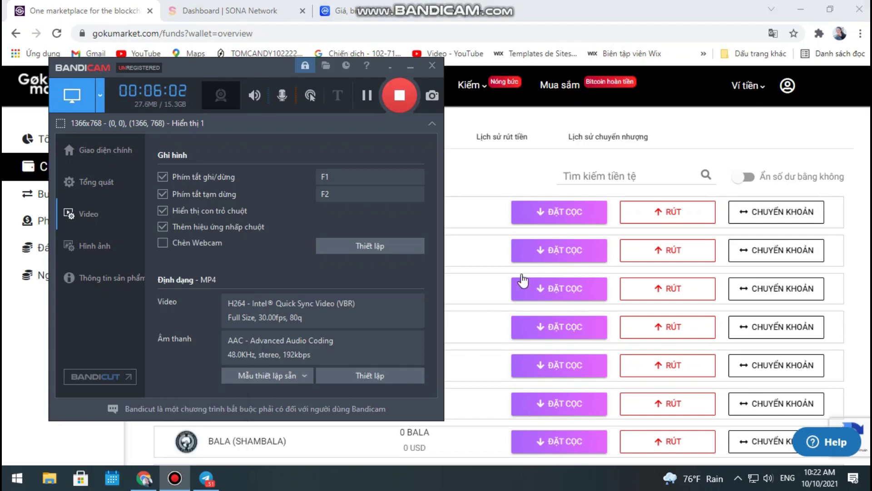